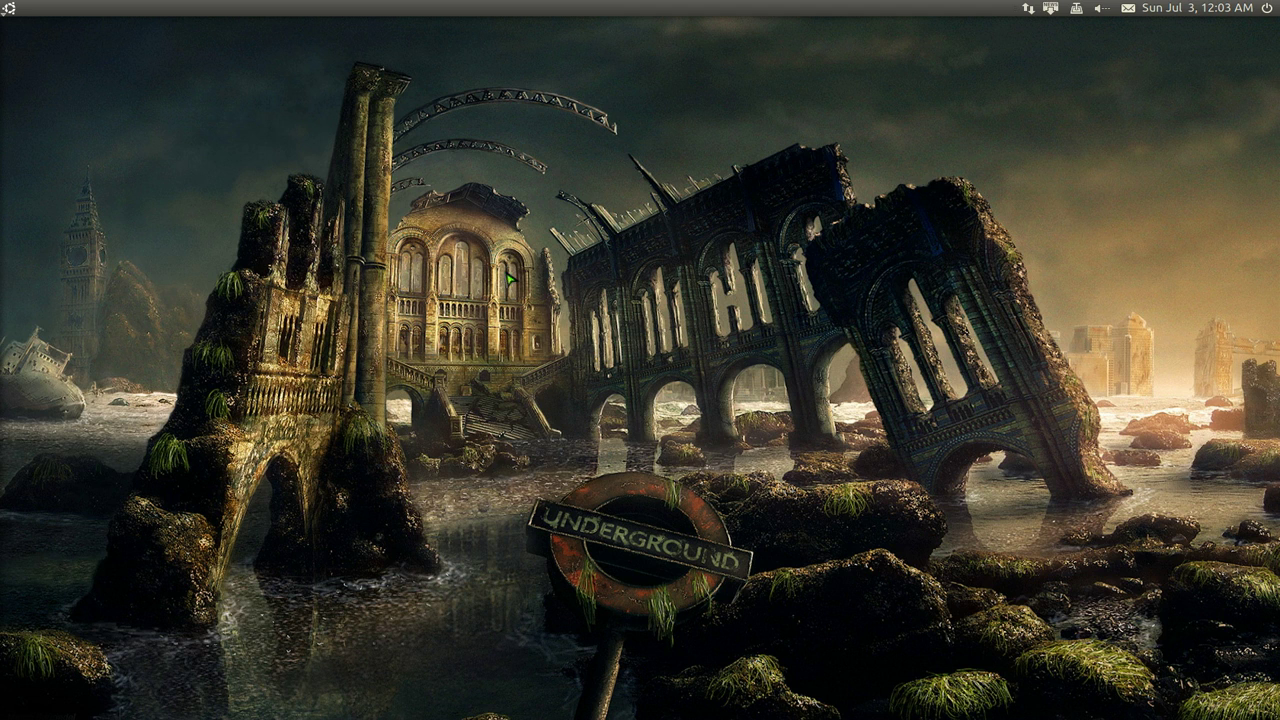
# - Launch LottaNZB from the Unity launcher to show its empty download queue
pyautogui.moveTo(2, 300)
pyautogui.click(20, 410)
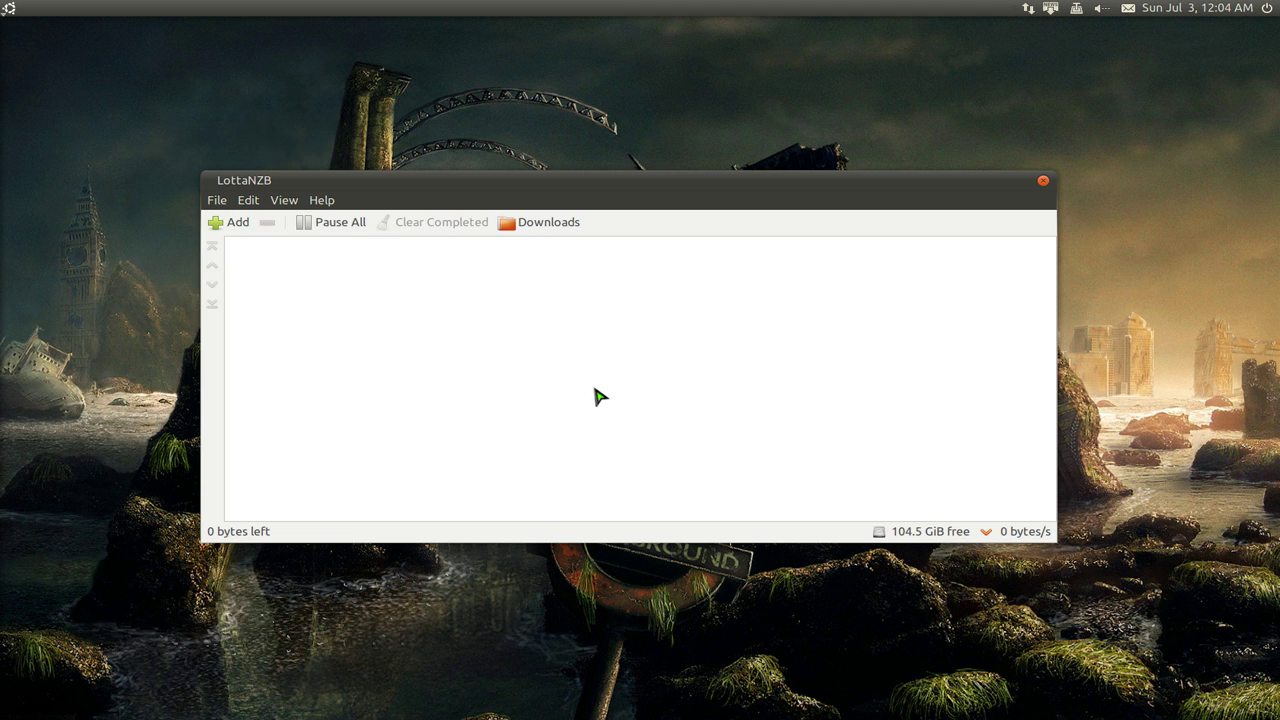
pyautogui.click(18, 308)
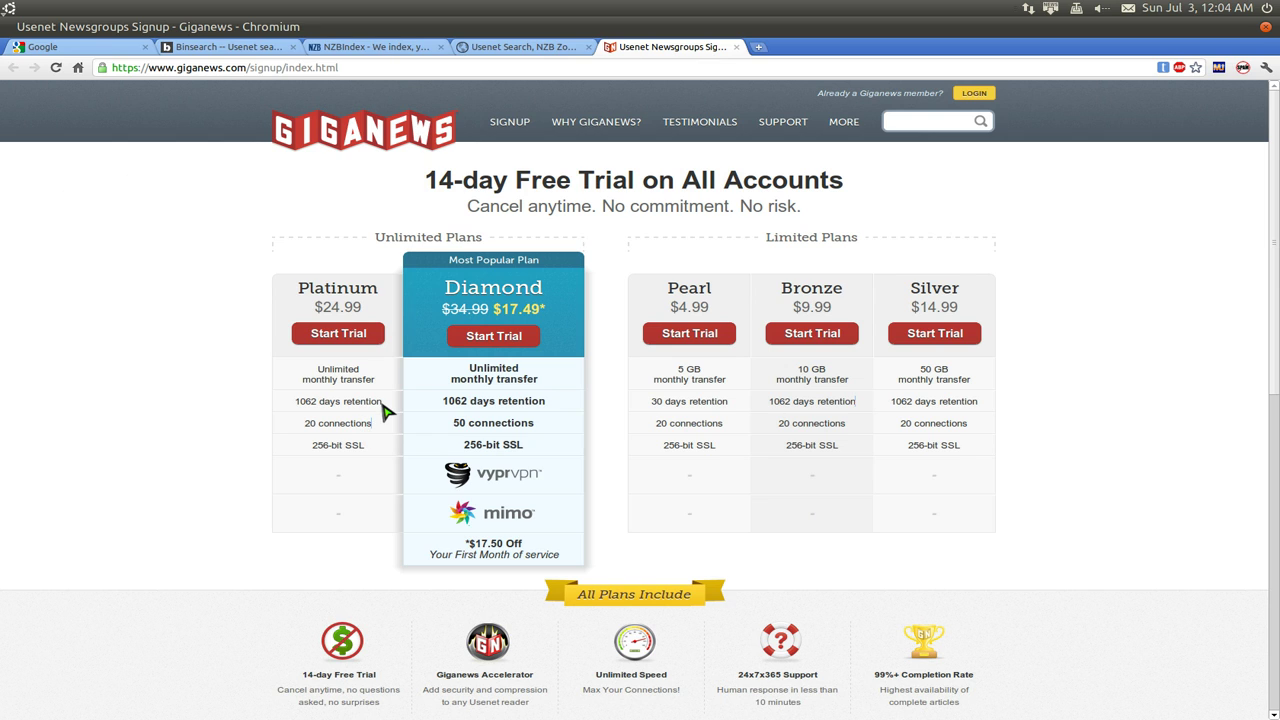
# - Compare Giganews plan retention: Platinum's 1062 days against Pearl's 30 days
pyautogui.tripleClick(312, 410)
pyautogui.click(284, 486)
pyautogui.moveTo(733, 405); pyautogui.dragTo(650, 404)
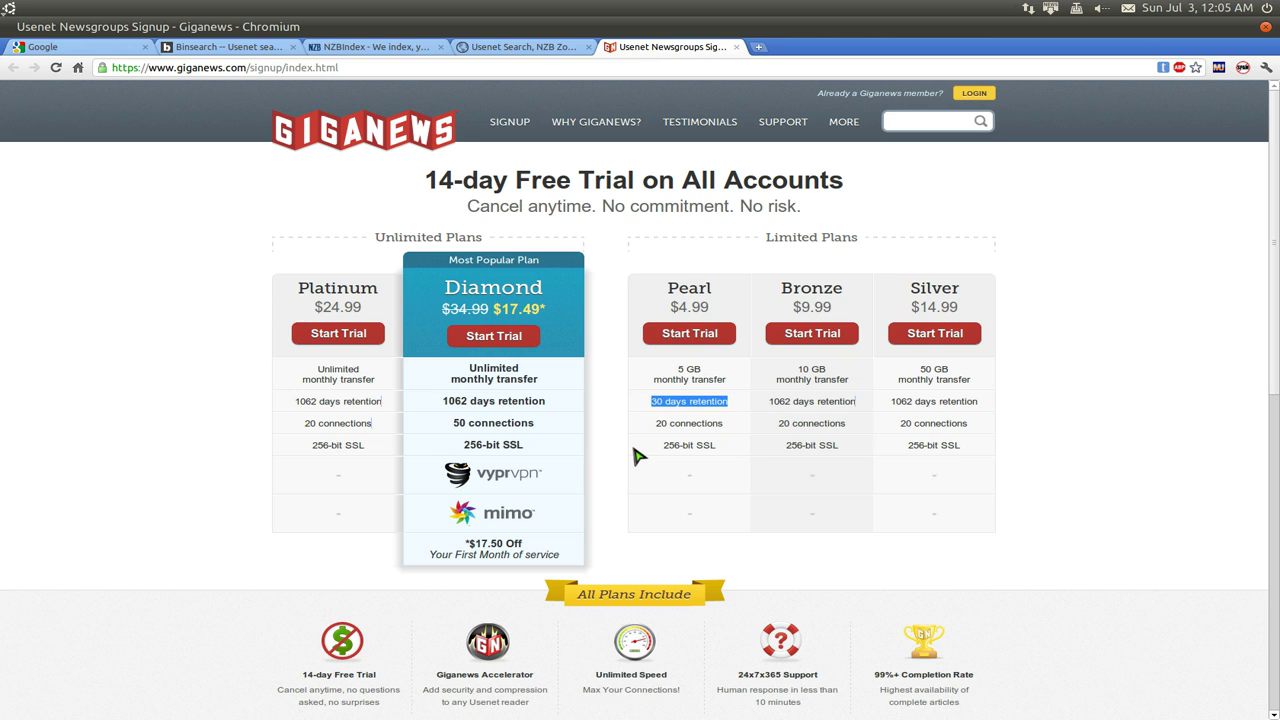
pyautogui.click(738, 410)
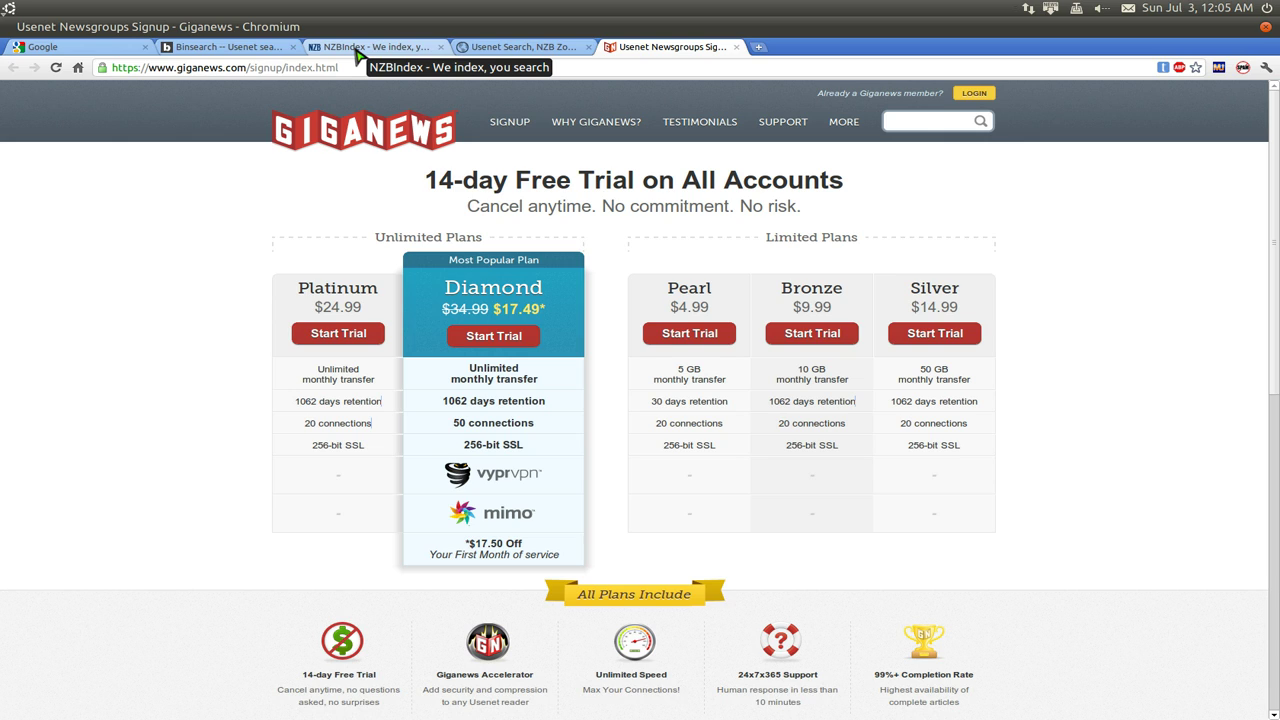
pyautogui.click(357, 50)
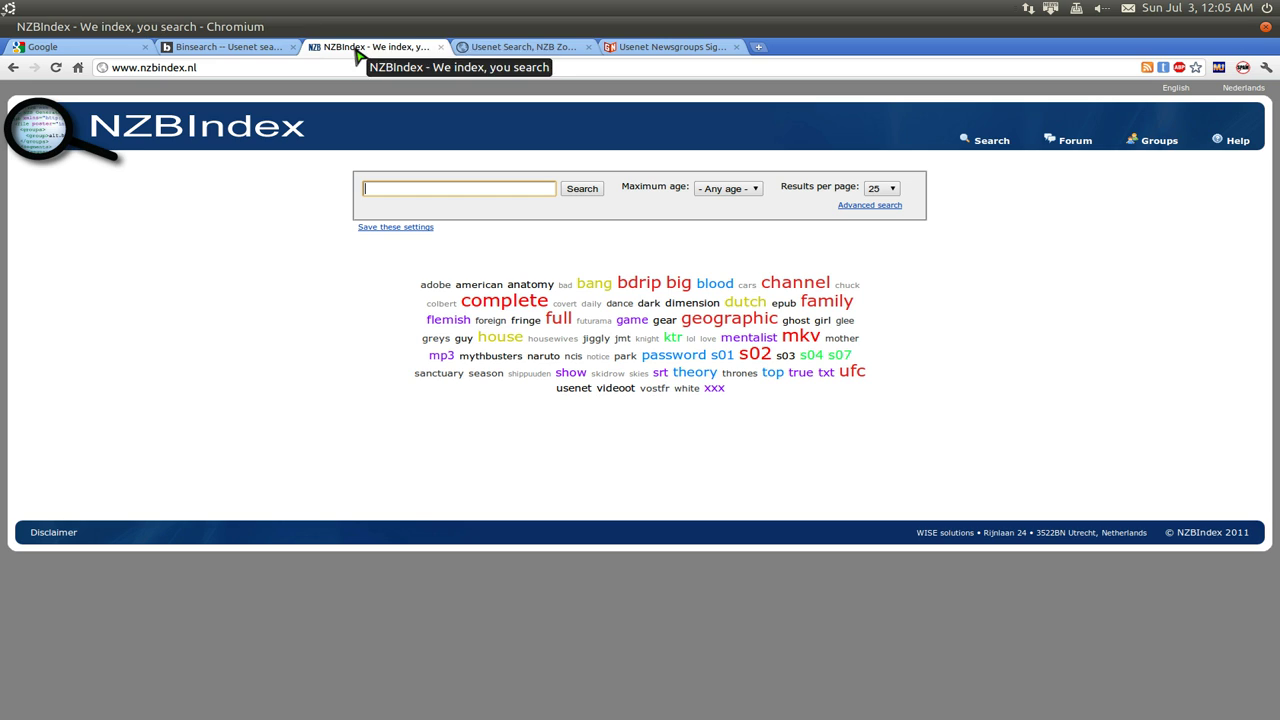
# - Glance at the YabSearch and Binsearch sites before returning to NZBIndex
pyautogui.click(512, 52)
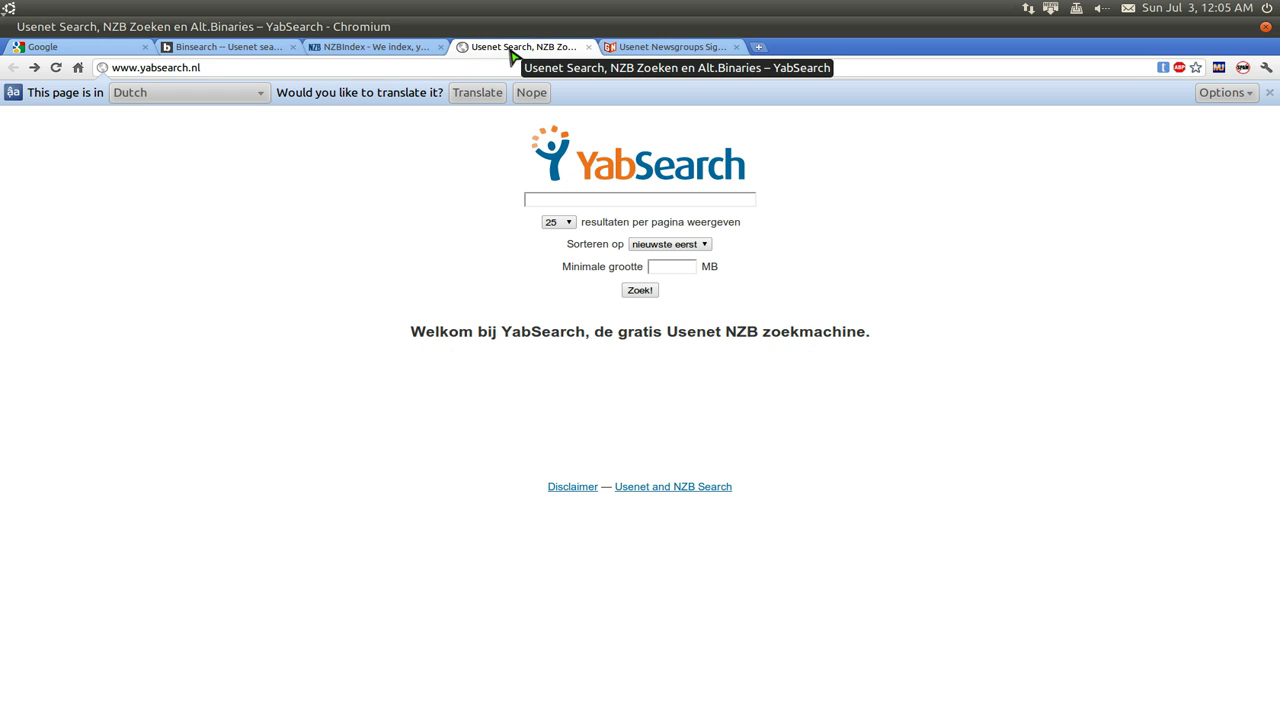
pyautogui.click(372, 50)
pyautogui.click(238, 55)
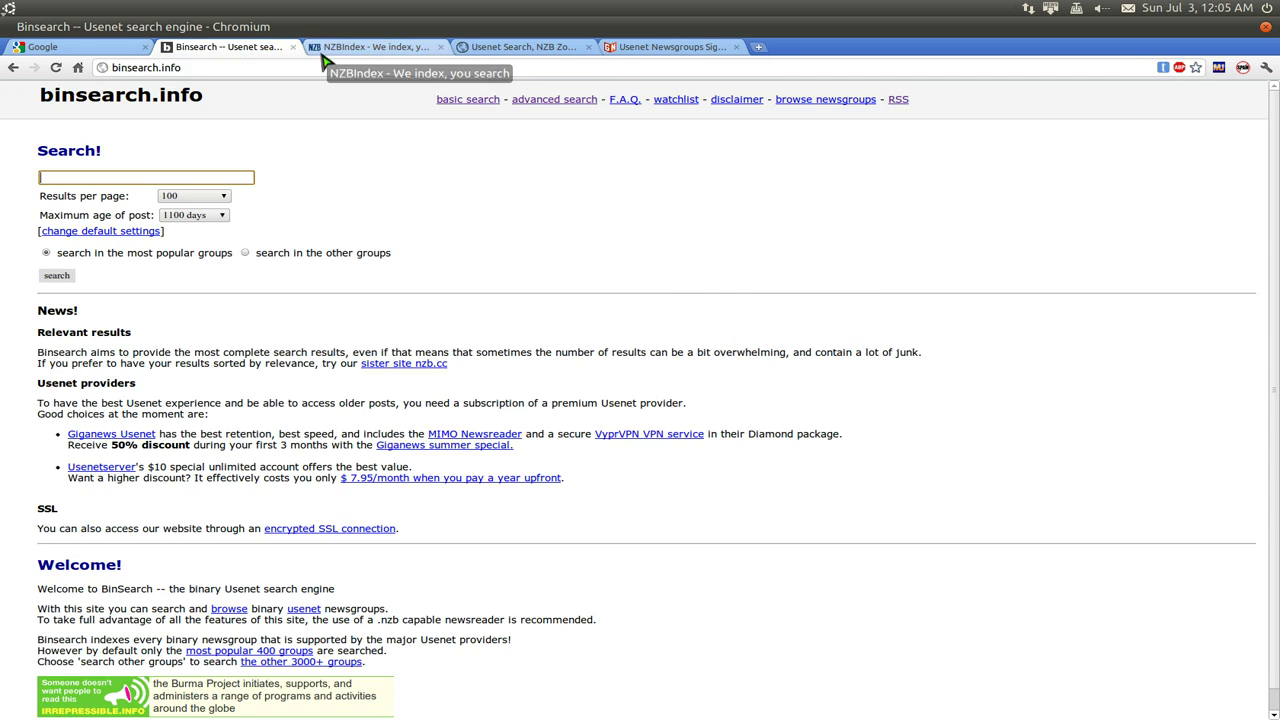
pyautogui.click(362, 50)
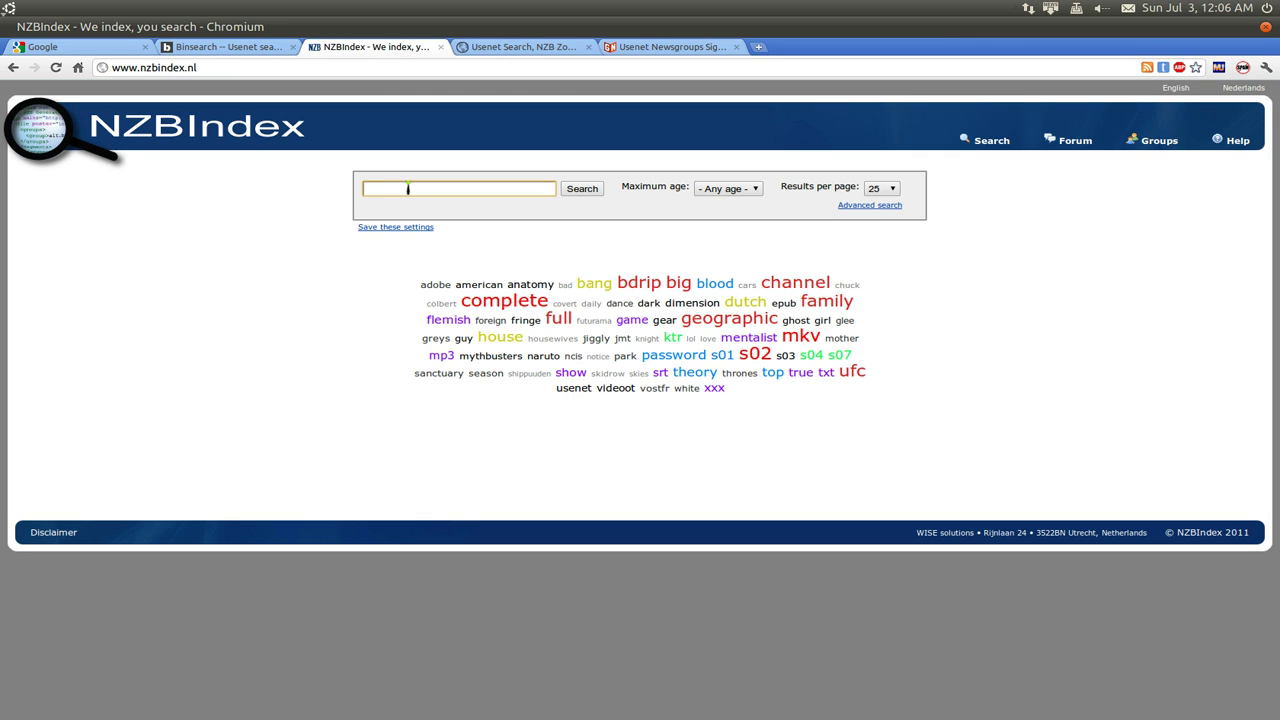
# - Search NZBIndex for 'linux mint rar' with a 100 MB minimum size and download the result's NZB
pyautogui.write('linux')
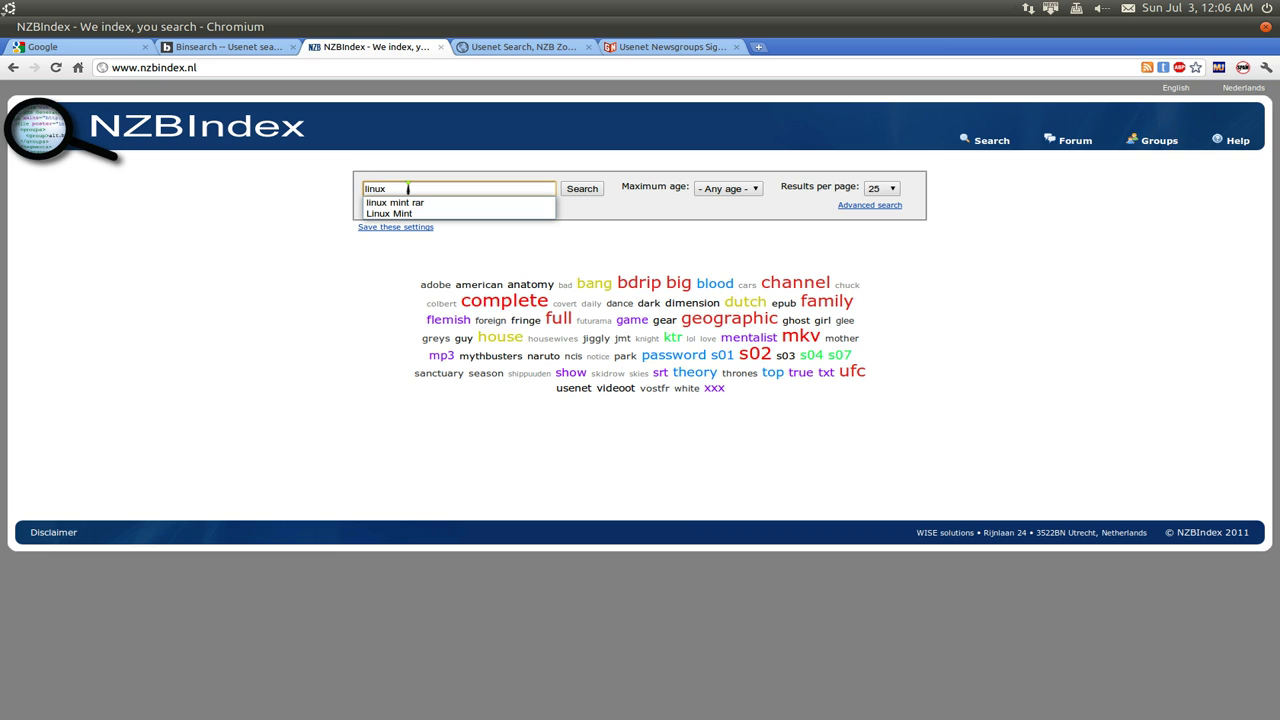
pyautogui.press('Down')
pyautogui.press('Return')
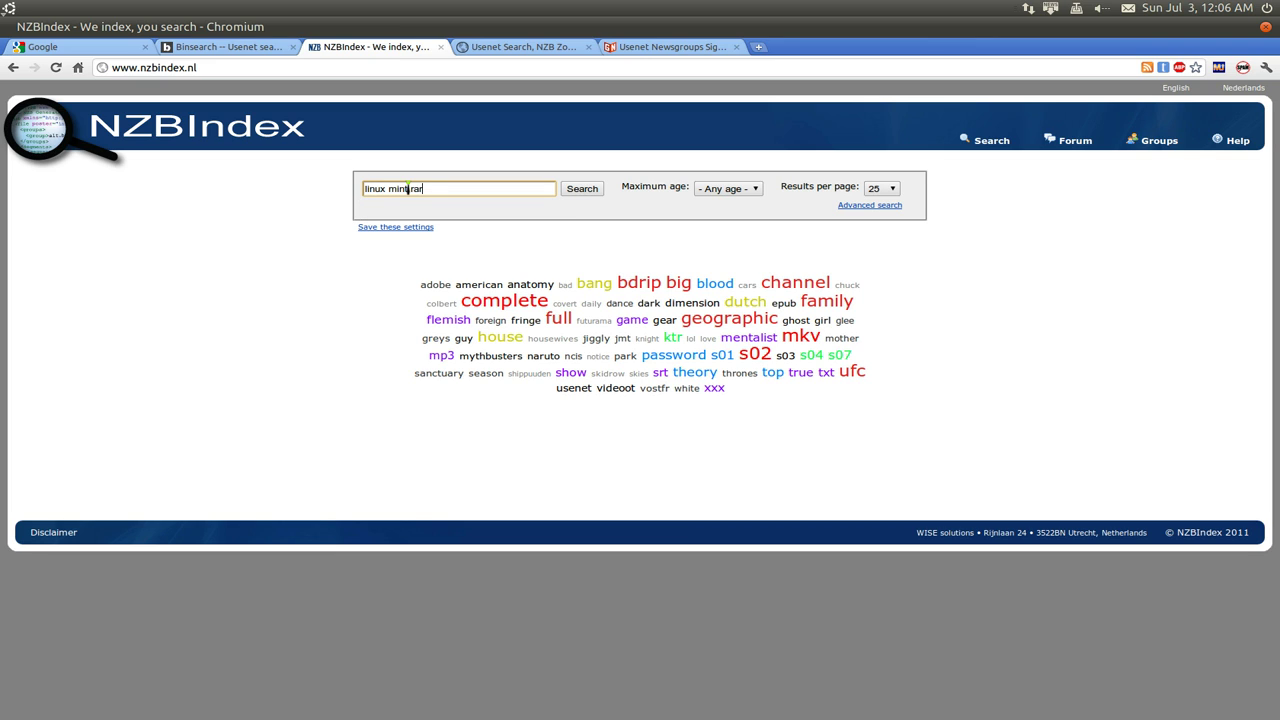
pyautogui.click(870, 207)
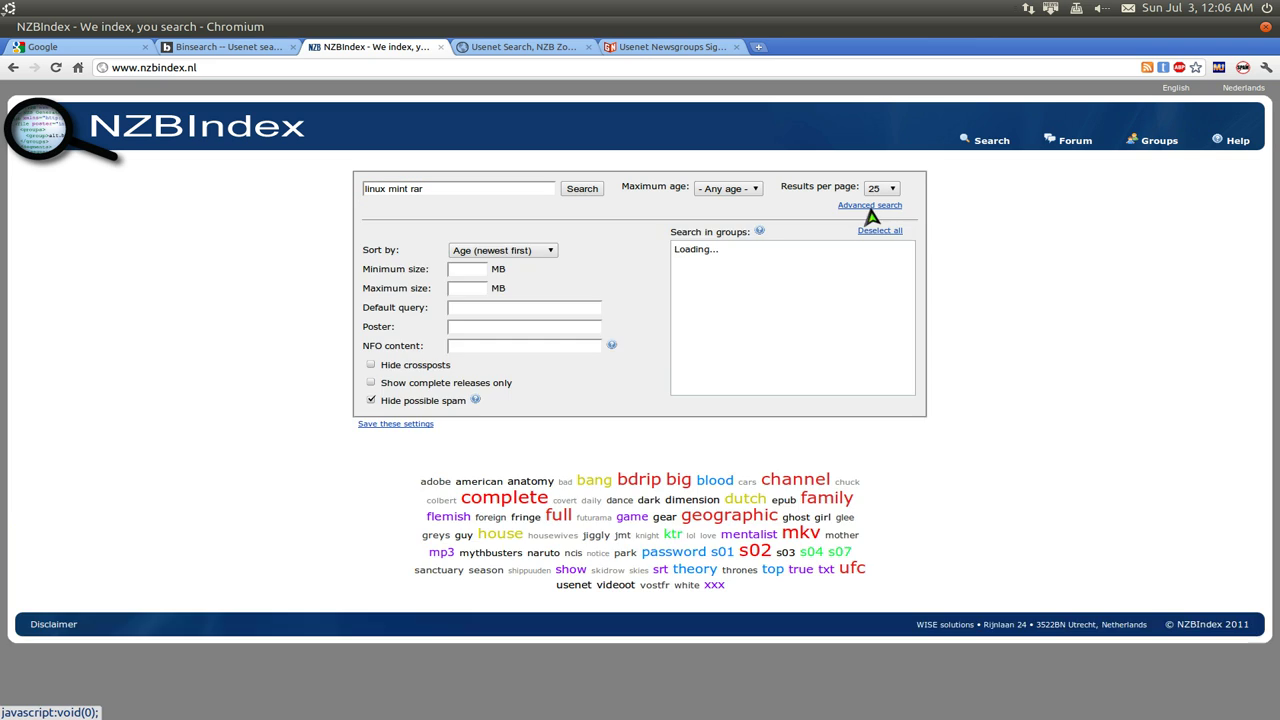
pyautogui.click(462, 268)
pyautogui.write('1')
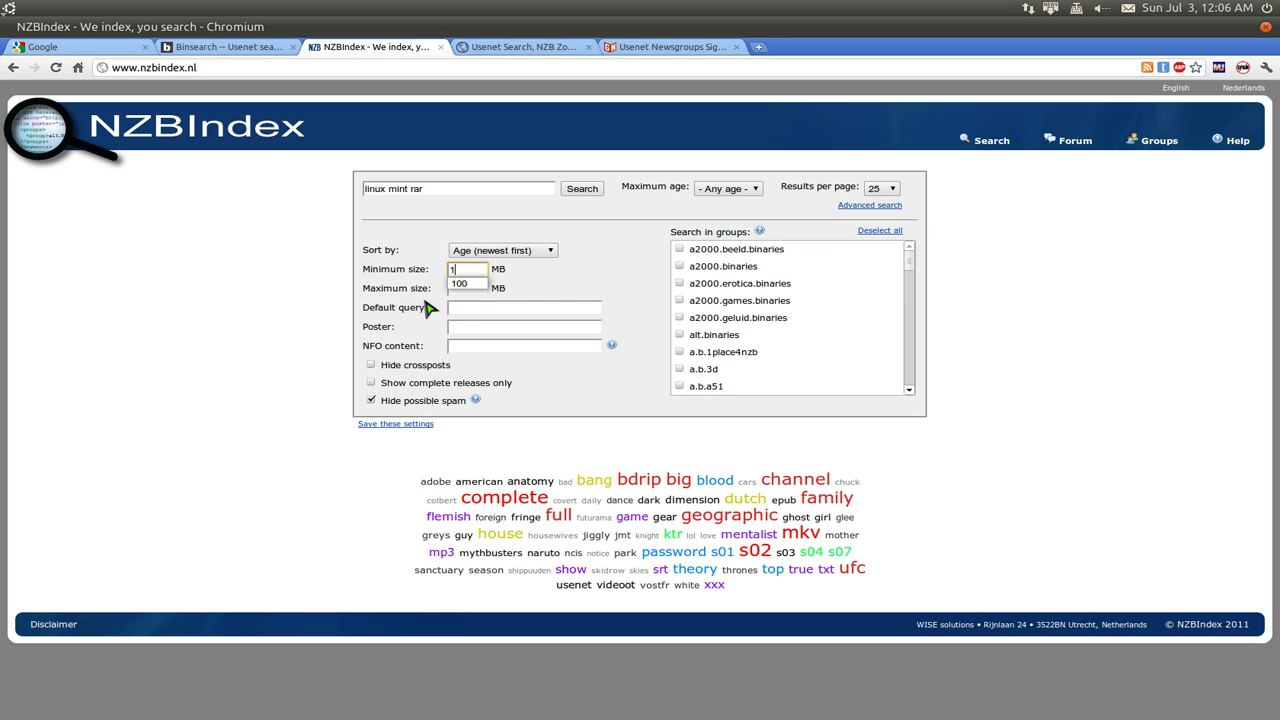
pyautogui.write('00')
pyautogui.click(324, 368)
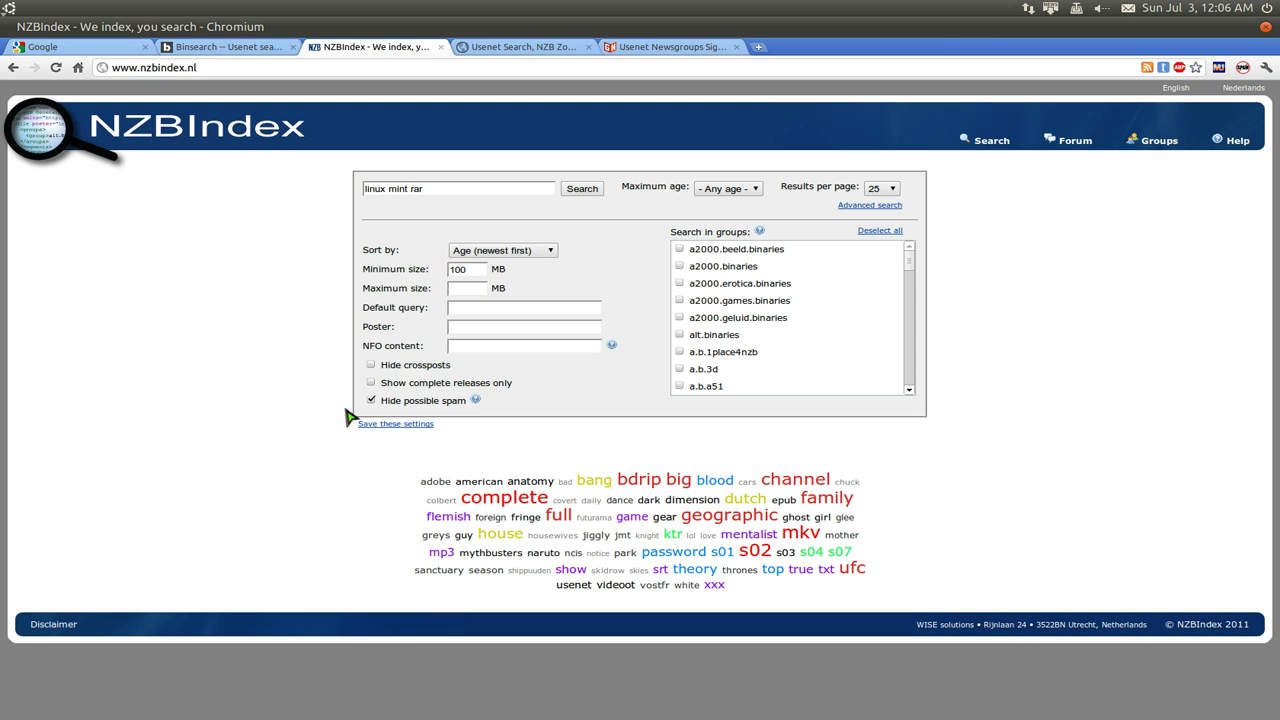
pyautogui.click(590, 190)
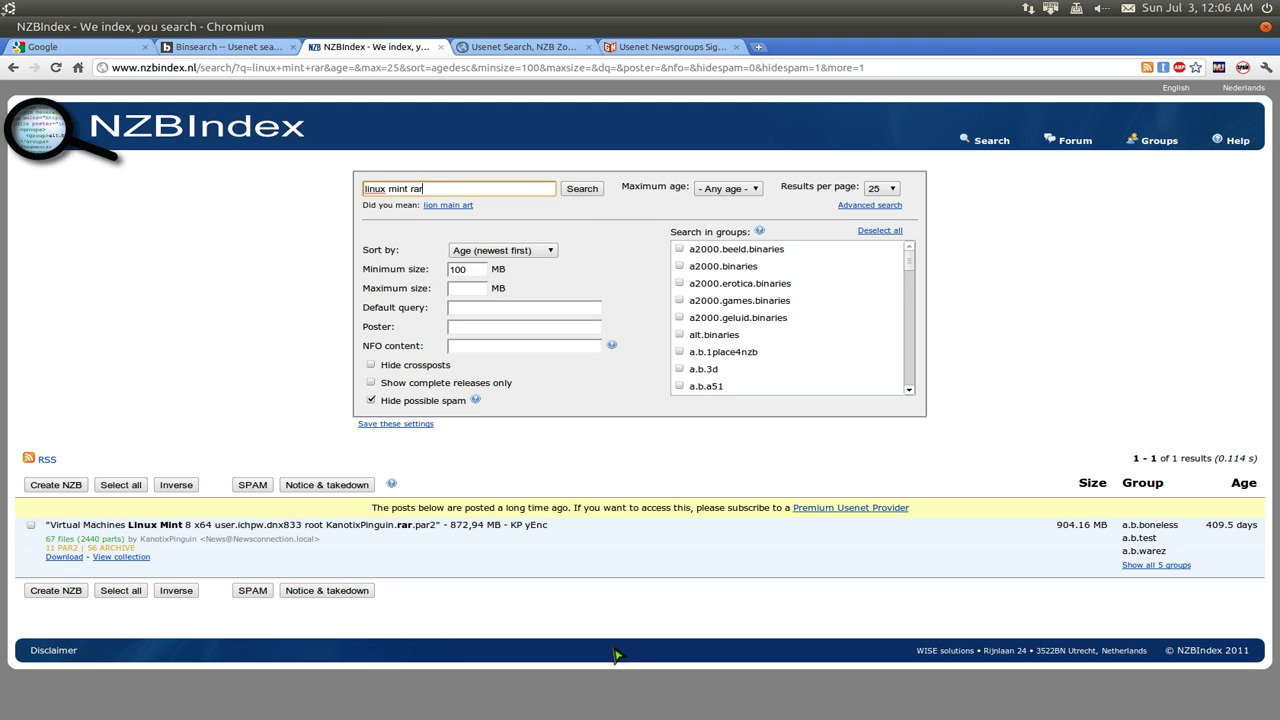
pyautogui.click(631, 640)
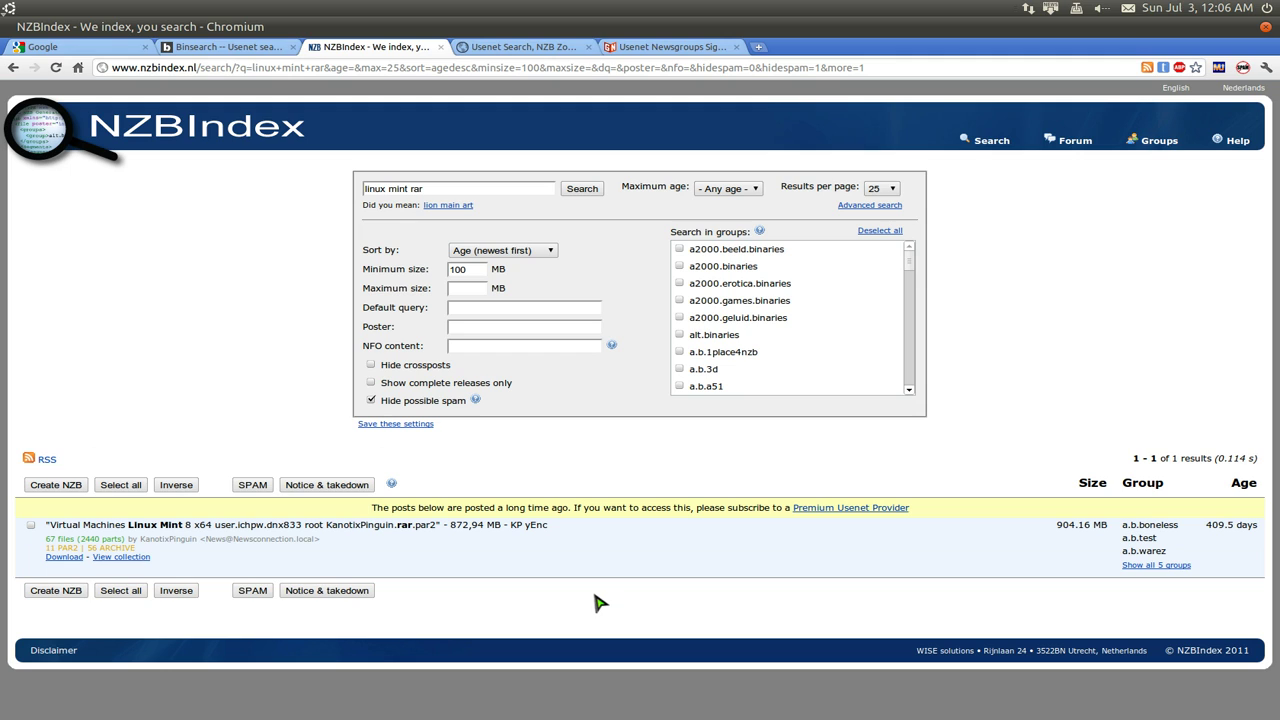
pyautogui.click(63, 560)
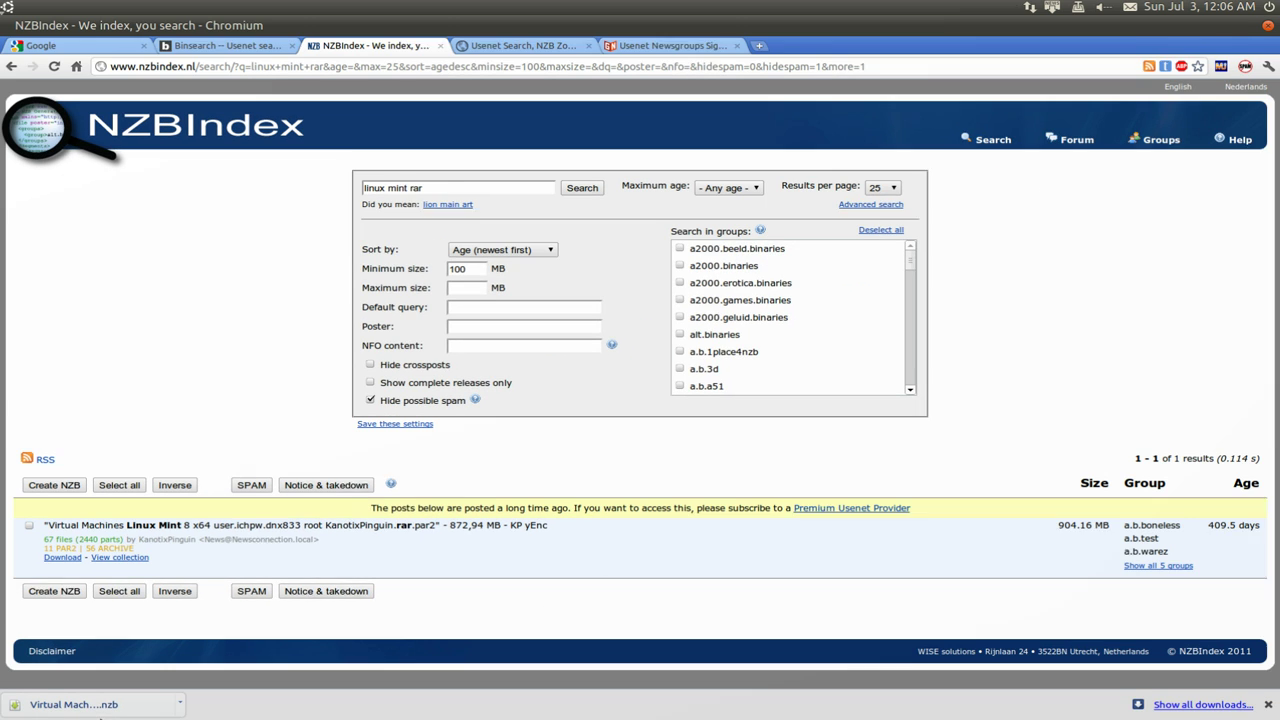
# - Queue the downloaded Linux Mint NZB in LottaNZB and select its download row
pyautogui.moveTo(105, 710); pyautogui.dragTo(20, 420)
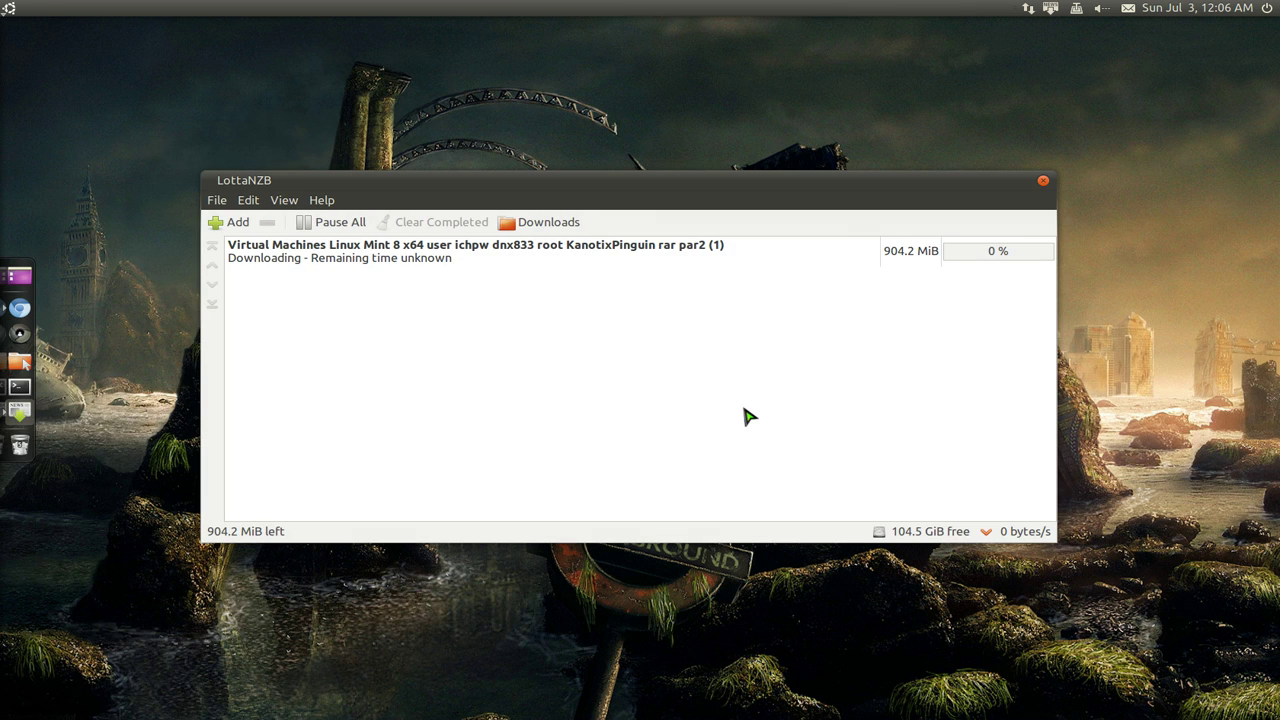
pyautogui.click(645, 267)
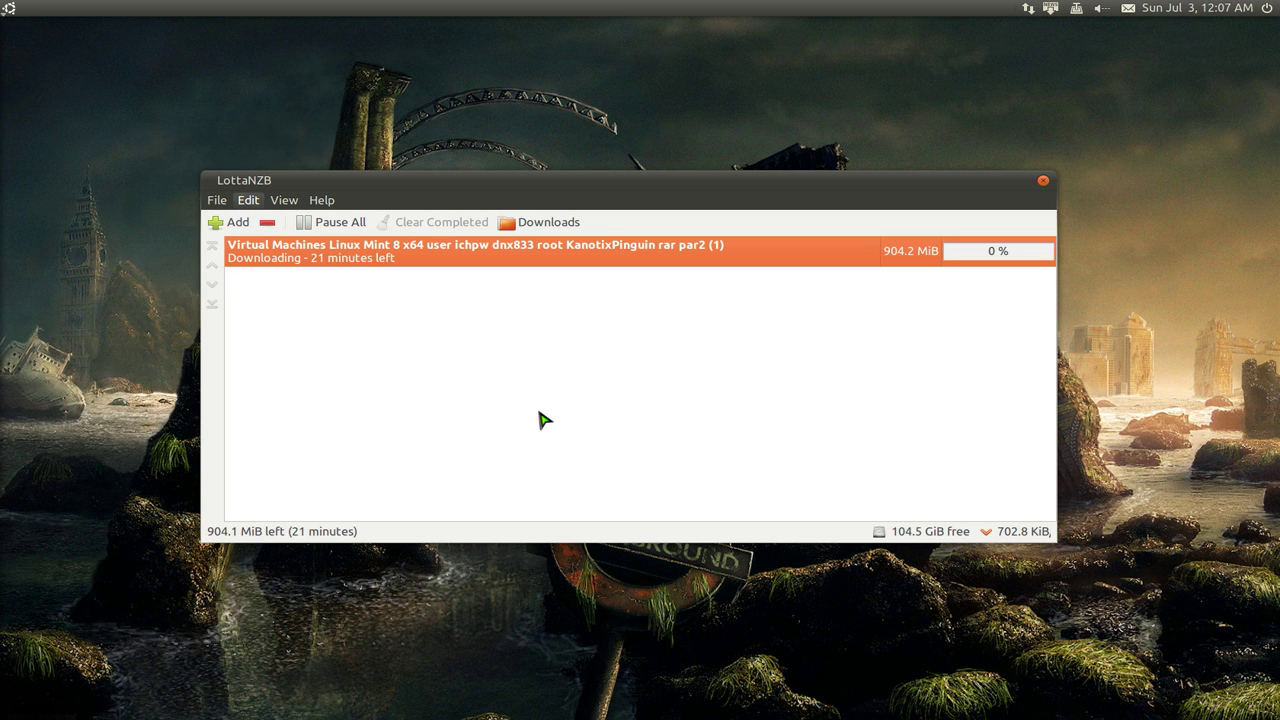
# - Check the 700 KB/s download speed limit in Preferences, then view the configured news servers
pyautogui.hotkey('ctrl', 'p')
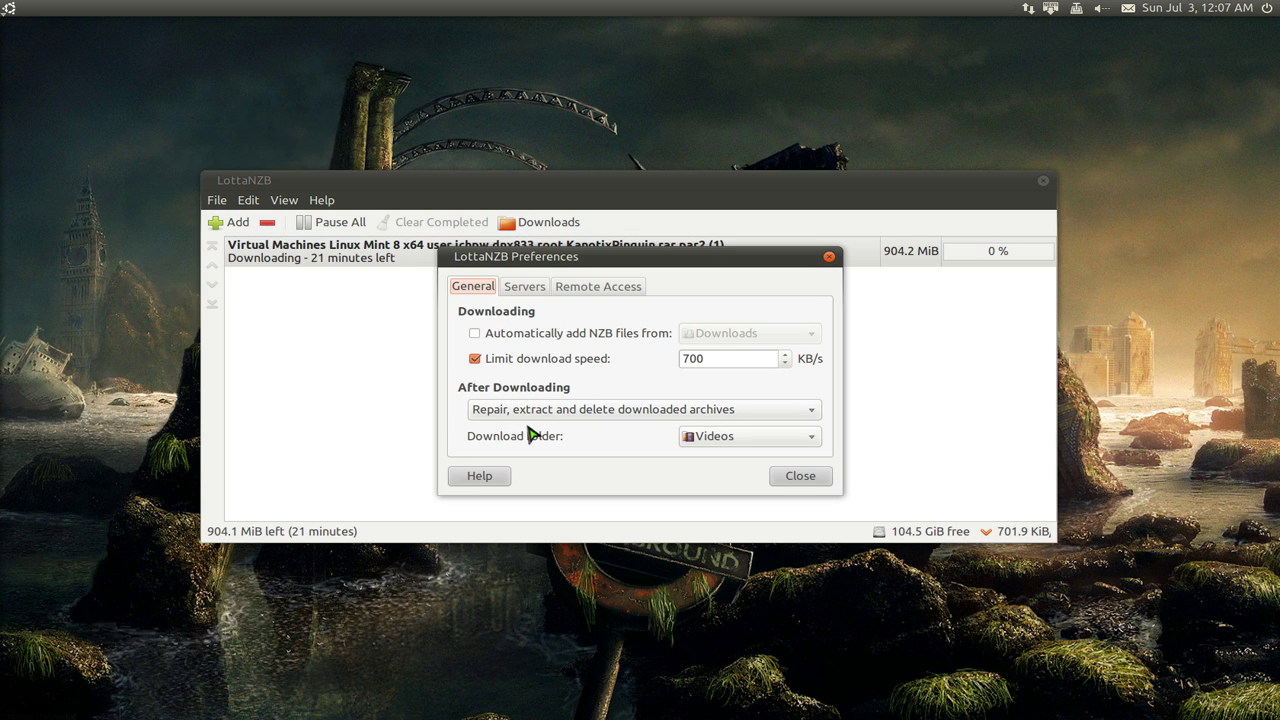
pyautogui.click(728, 366)
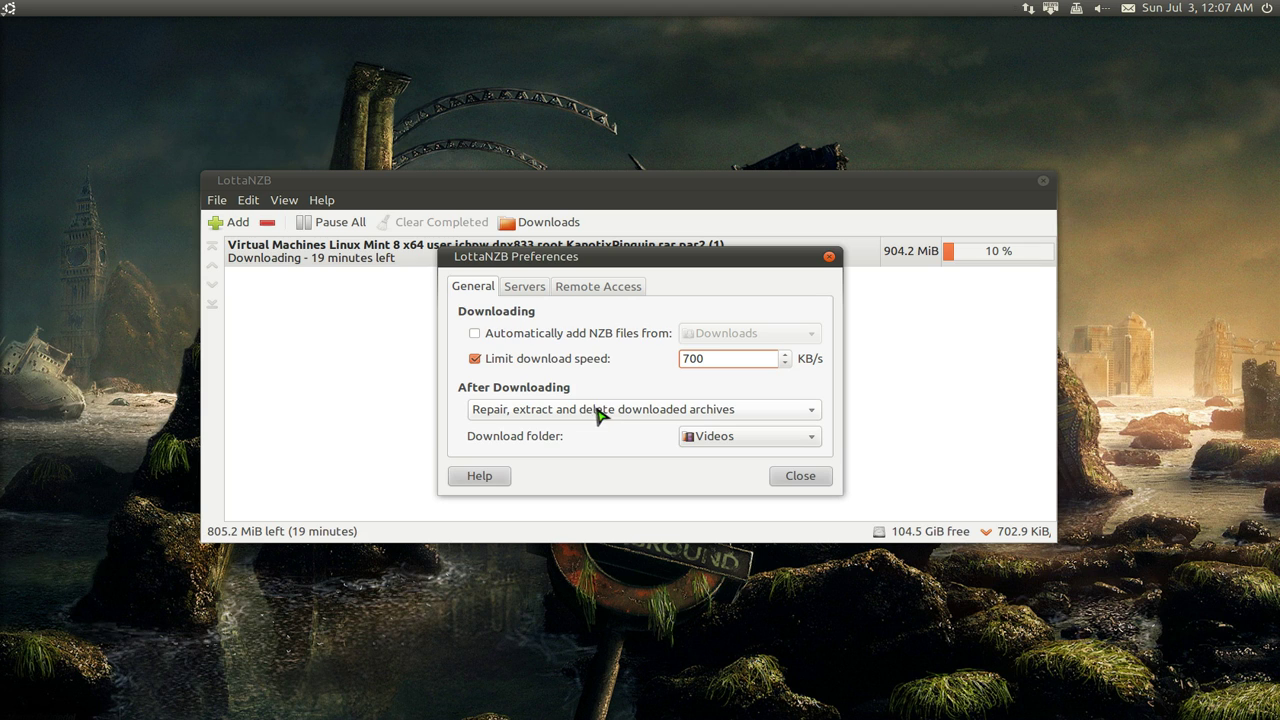
pyautogui.click(530, 290)
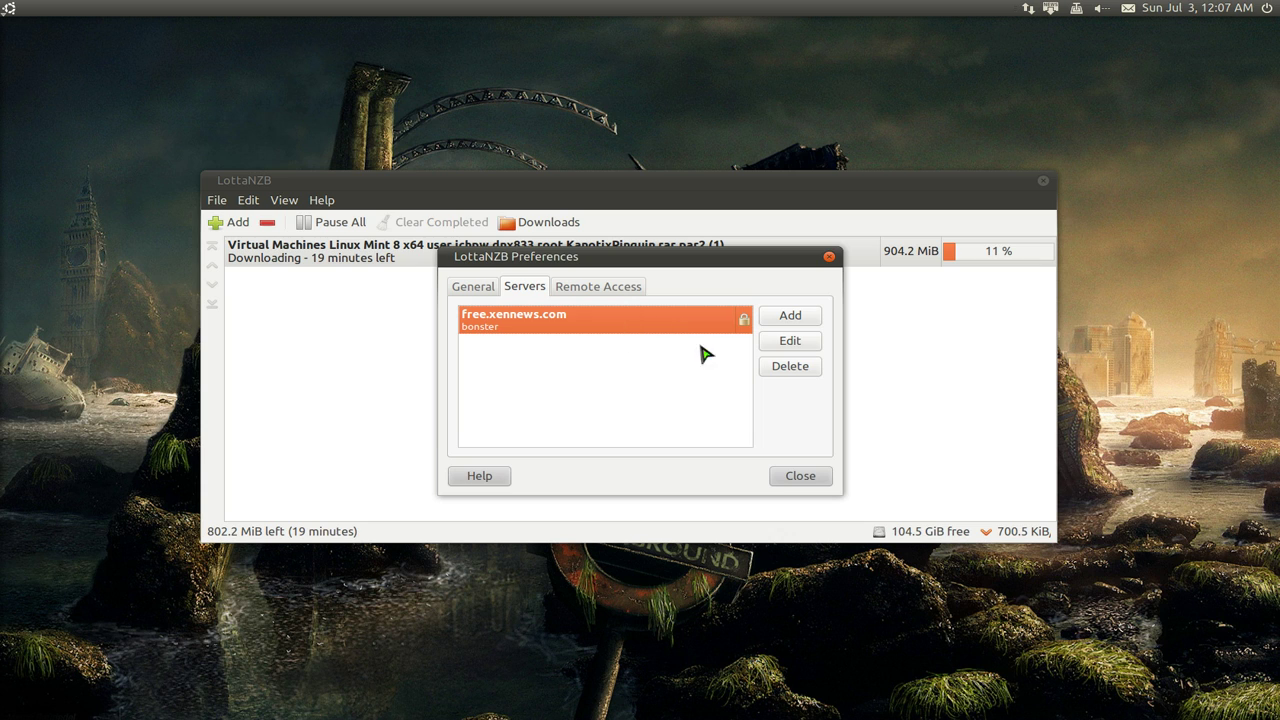
# - Review free.xennews.com's settings, including SSL on port 563 and 20 maximum connections
pyautogui.click(791, 344)
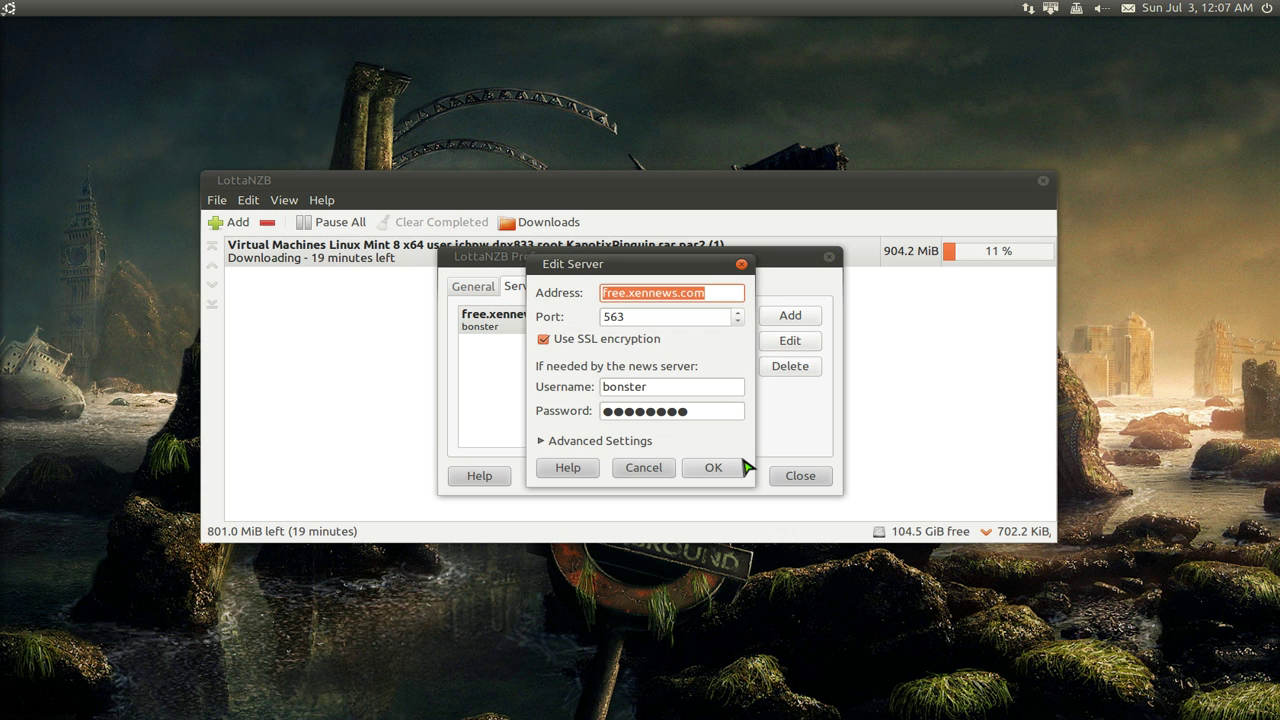
pyautogui.moveTo(746, 466); pyautogui.dragTo(945, 617)
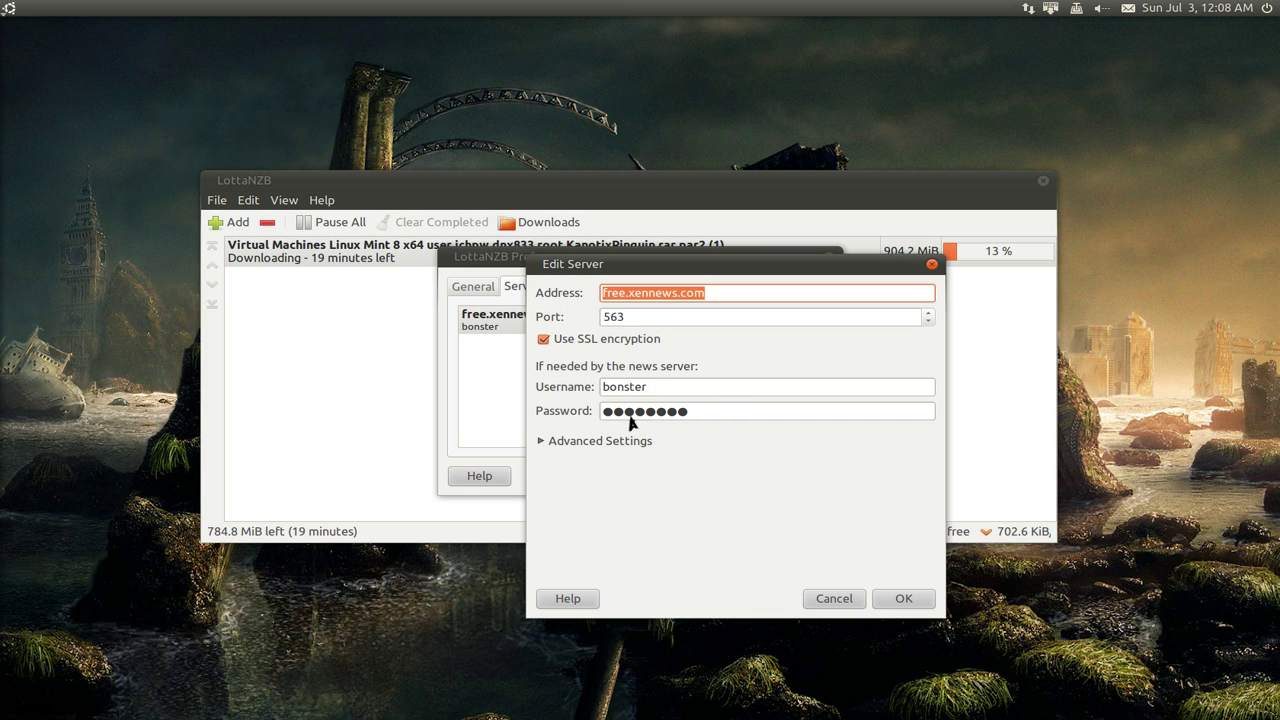
pyautogui.click(557, 444)
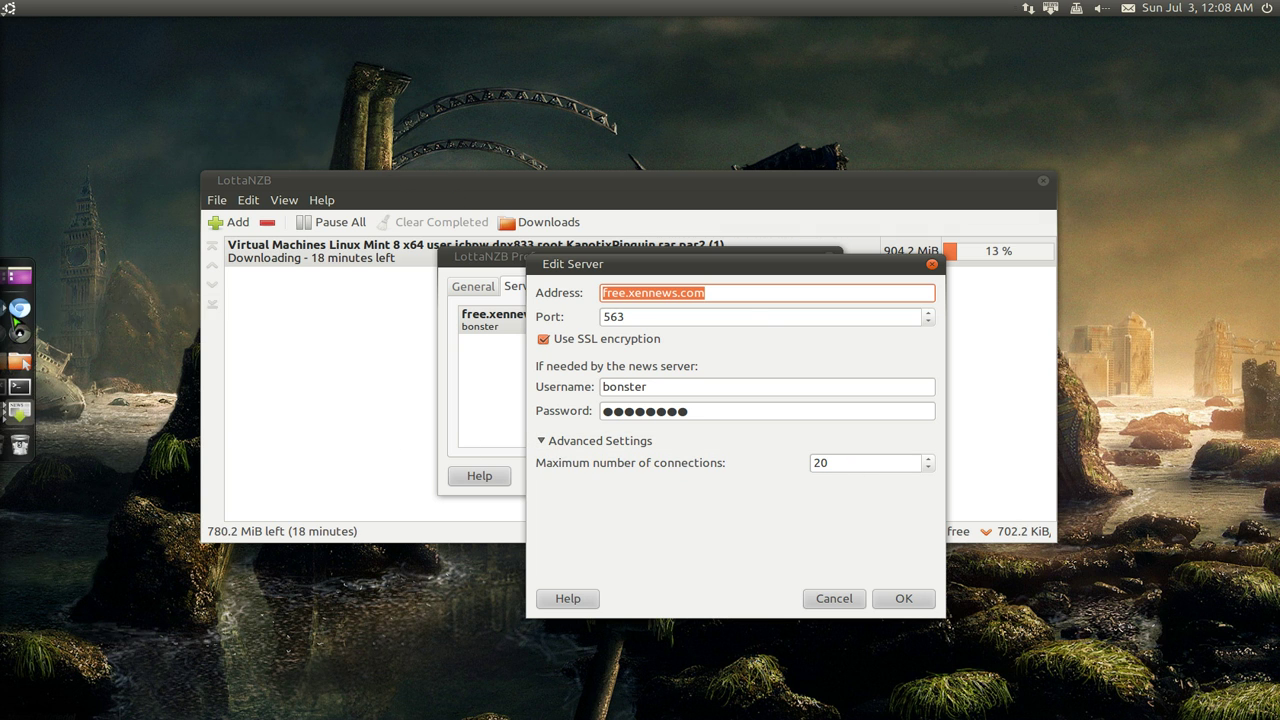
pyautogui.click(20, 310)
pyautogui.click(660, 47)
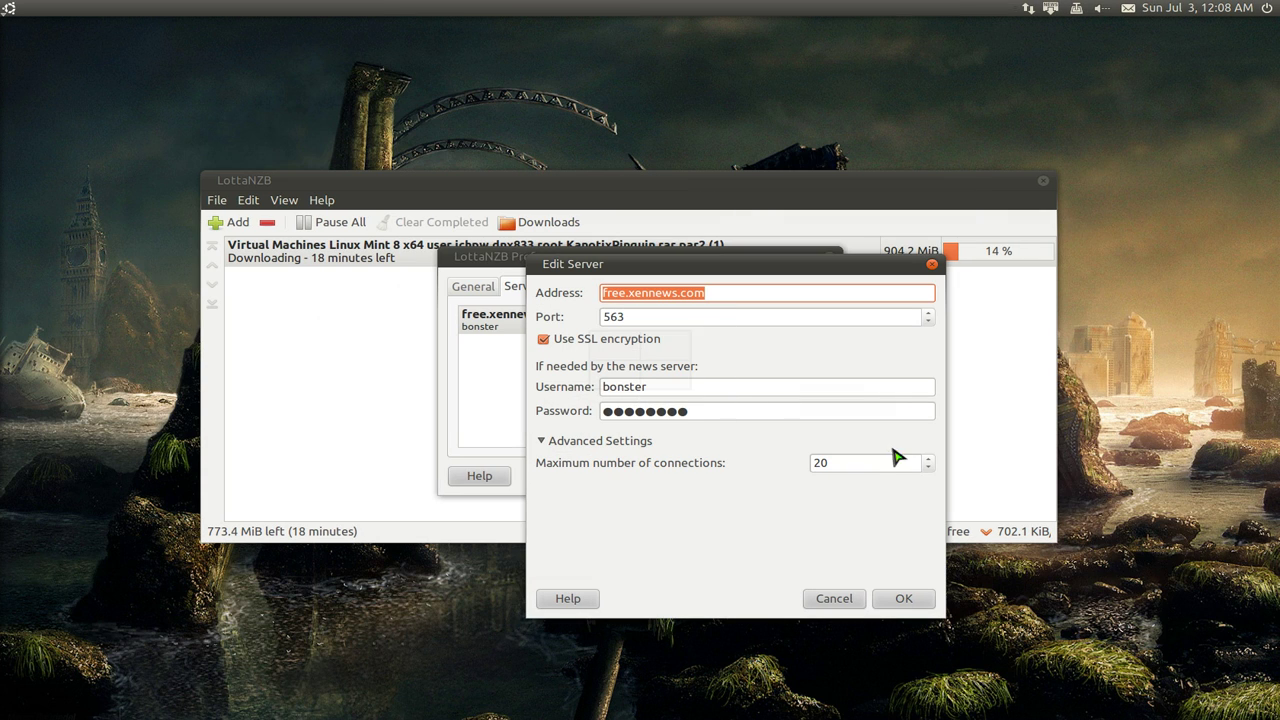
pyautogui.click(860, 601)
# - Check Remote Access on port 8080, close Preferences, and open the web interface from File
pyautogui.click(590, 294)
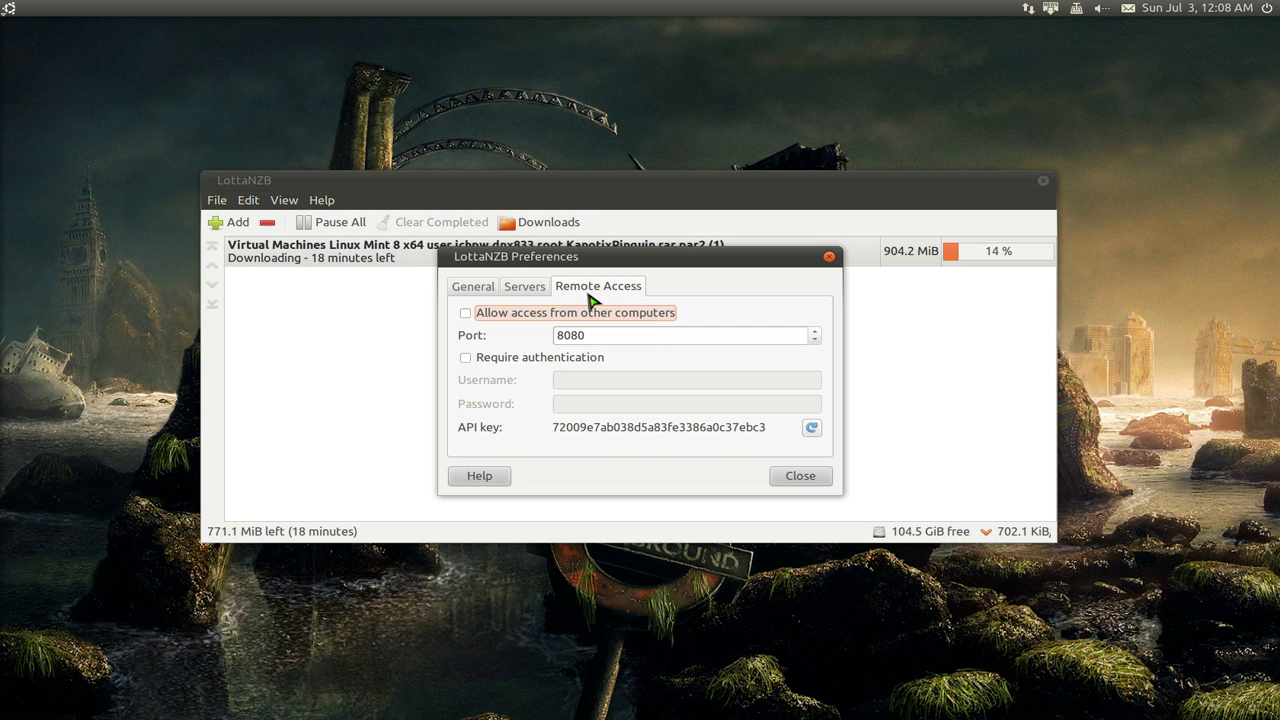
pyautogui.click(785, 478)
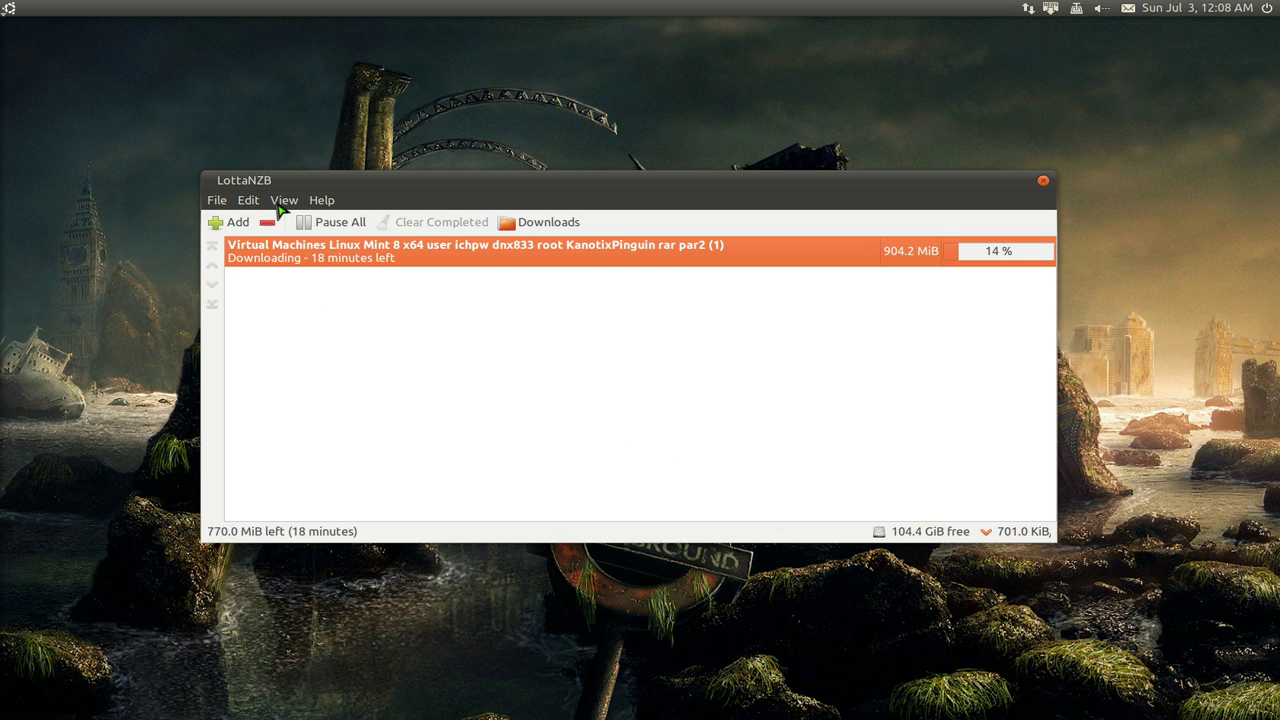
pyautogui.click(222, 206)
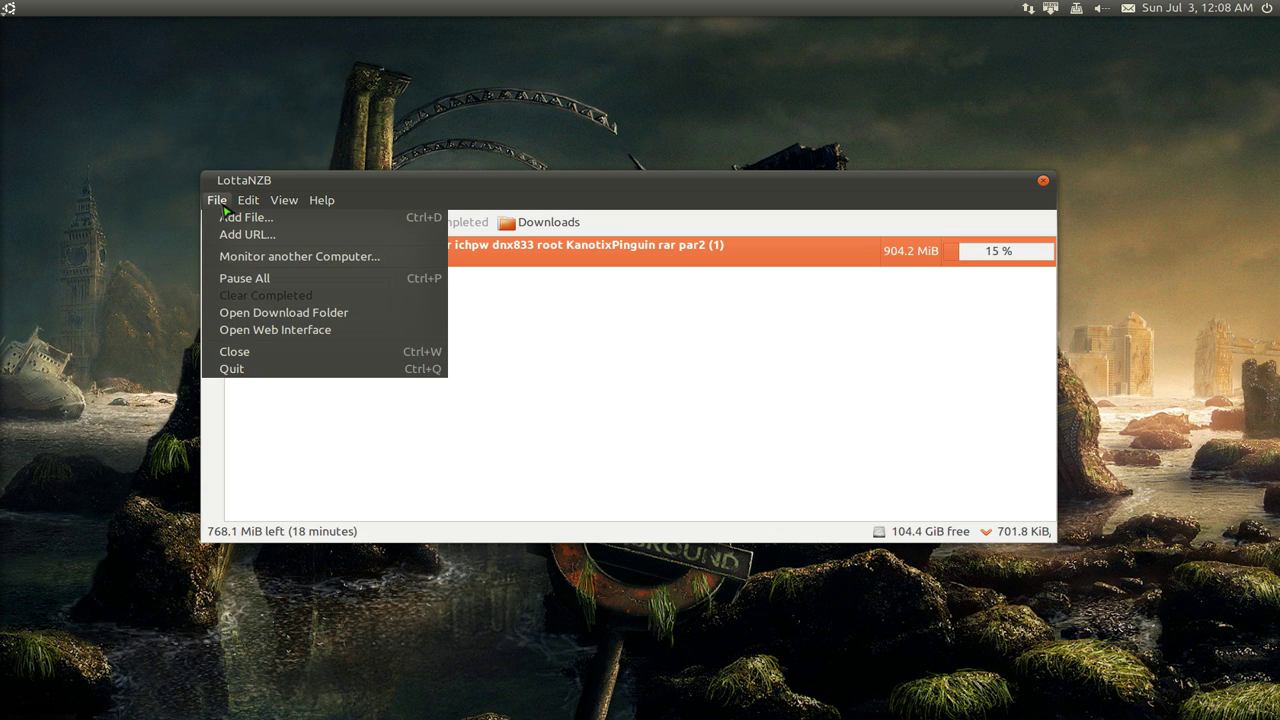
pyautogui.click(272, 334)
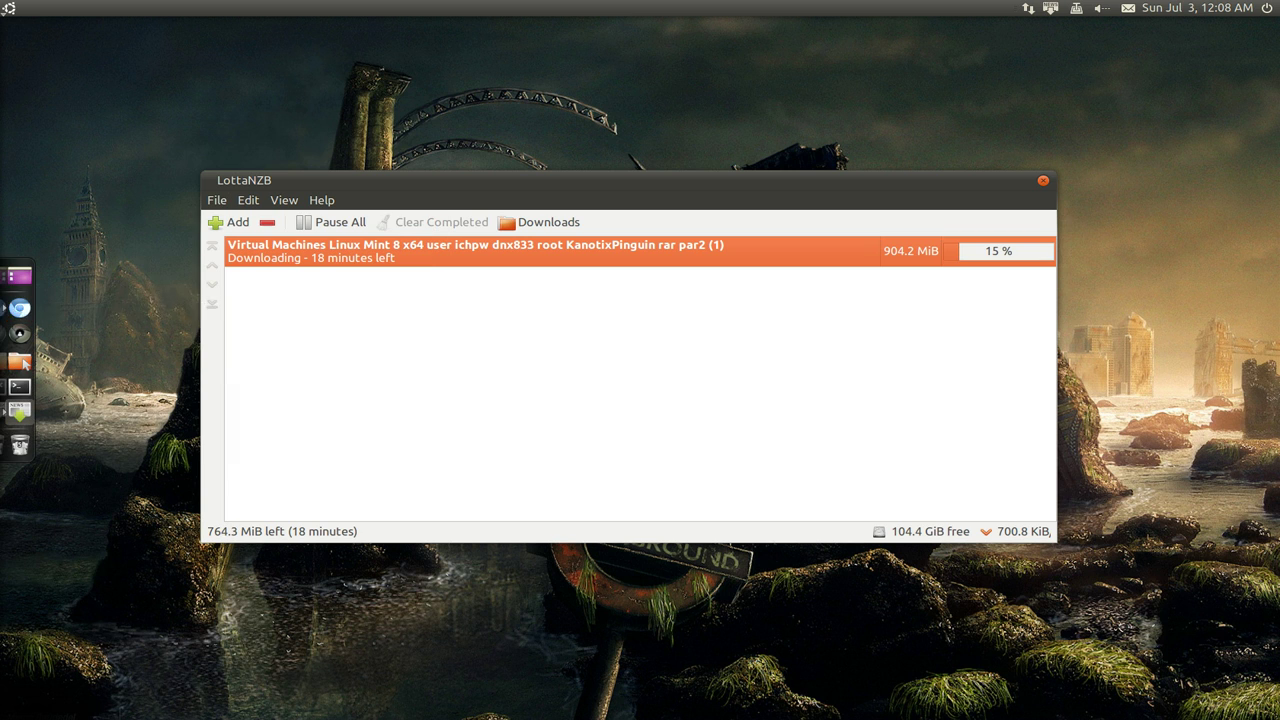